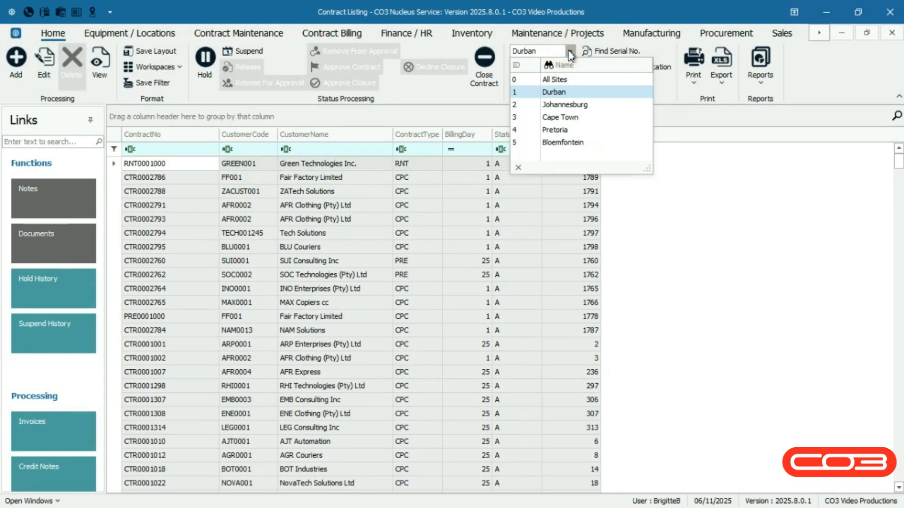
Keep the contract listing's site on Durban and start adding a new contract
{"action": "left_click", "coordinate": [570, 52]}
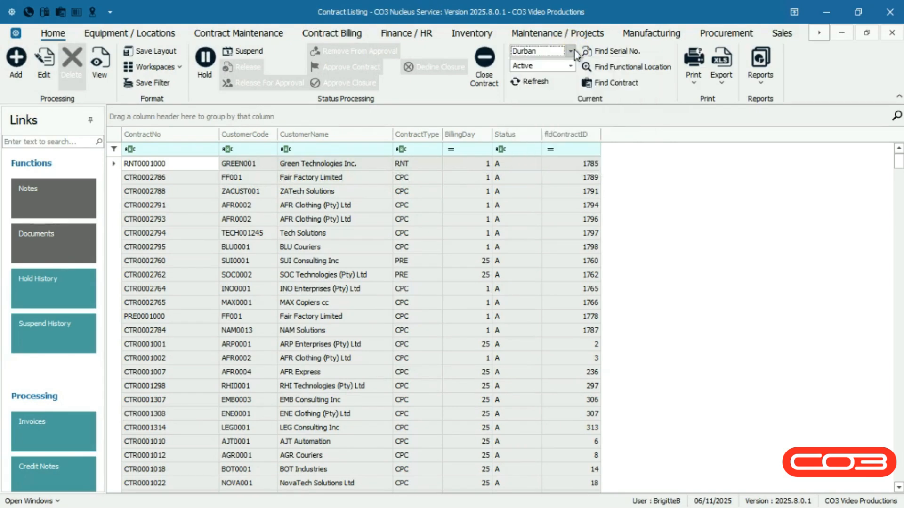
{"action": "left_click", "coordinate": [555, 78]}
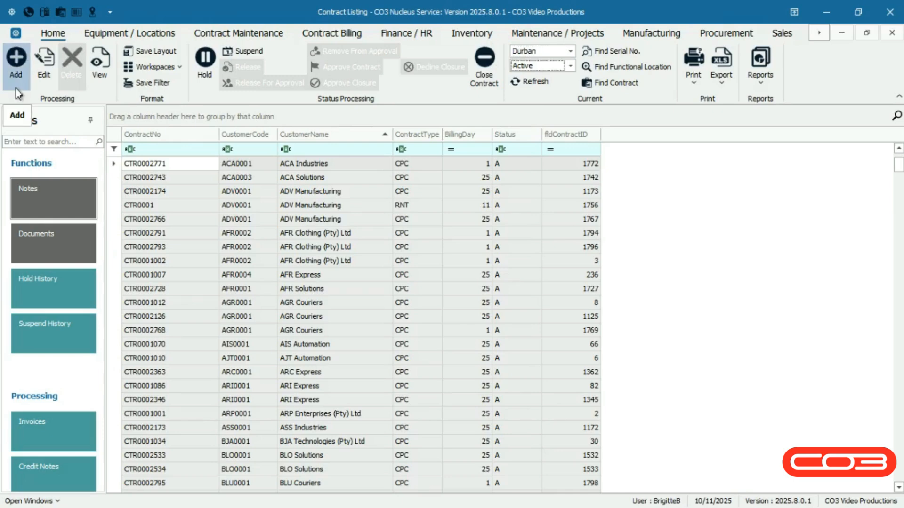
{"action": "right_click", "coordinate": [176, 169]}
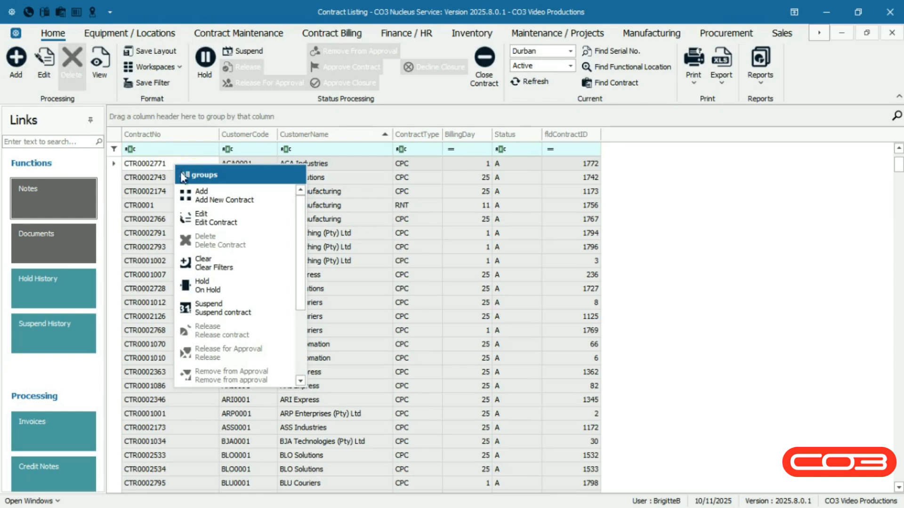
{"action": "left_click", "coordinate": [215, 198]}
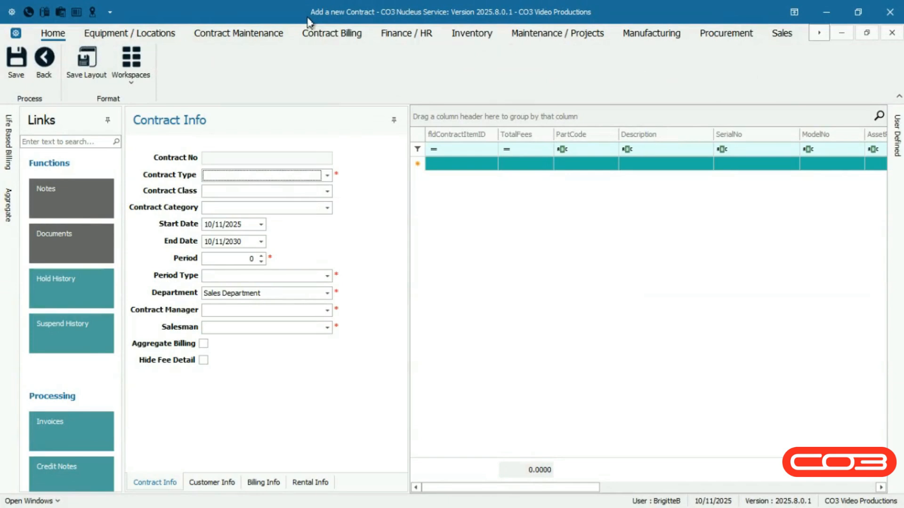
{"action": "left_click", "coordinate": [308, 21]}
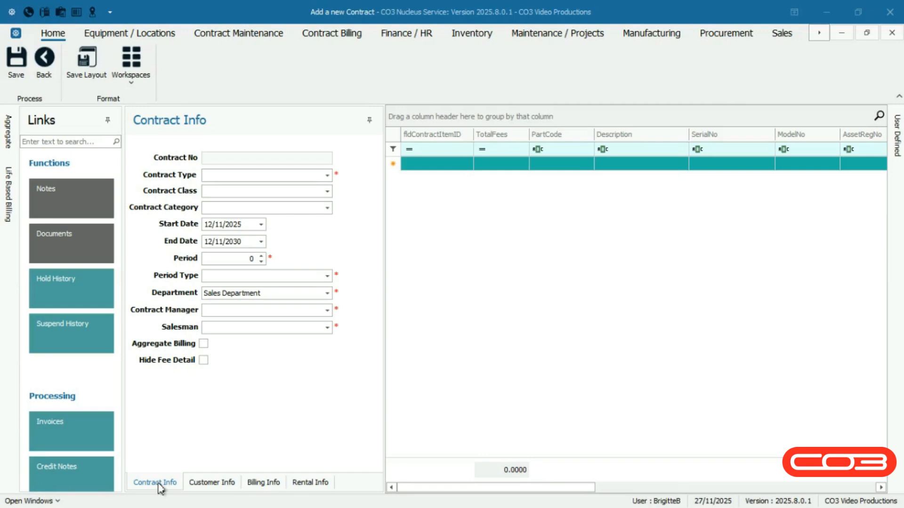
Set the new contract's Contract Type to Prepaid Contract
{"action": "left_click", "coordinate": [159, 486]}
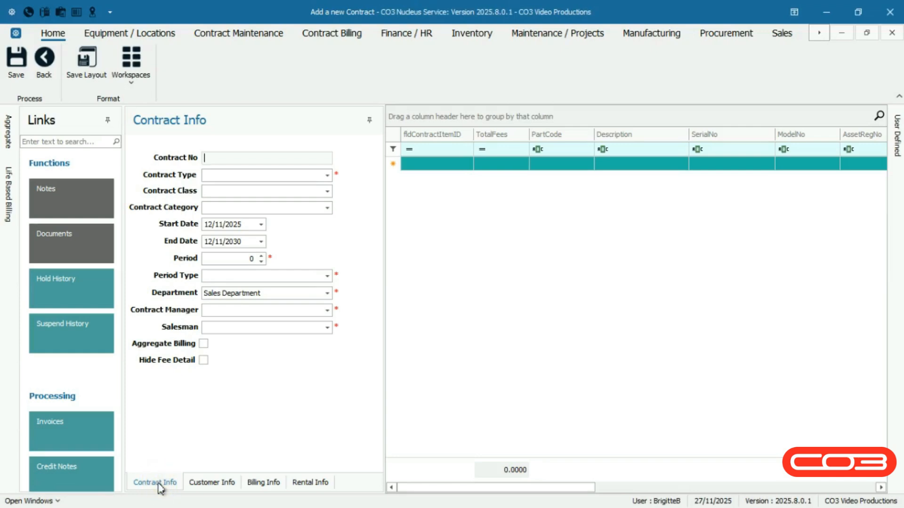
{"action": "left_click", "coordinate": [335, 158]}
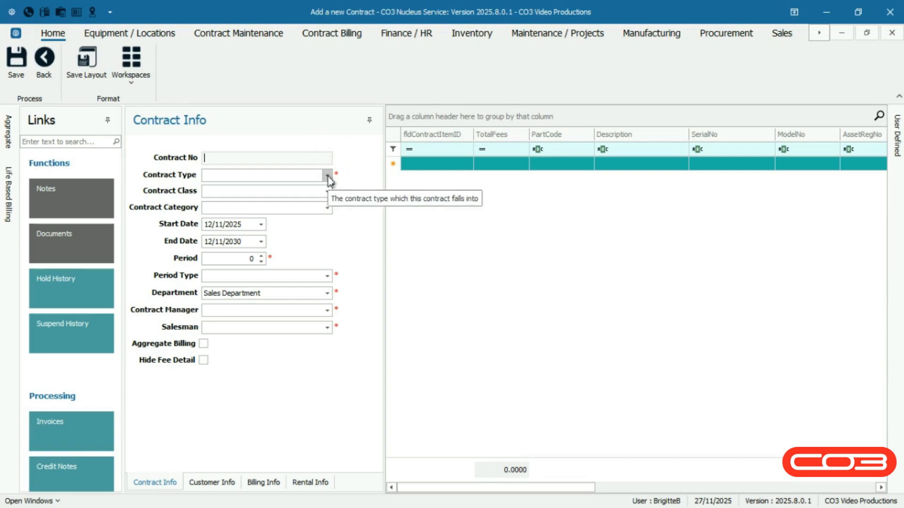
{"action": "left_click", "coordinate": [327, 176]}
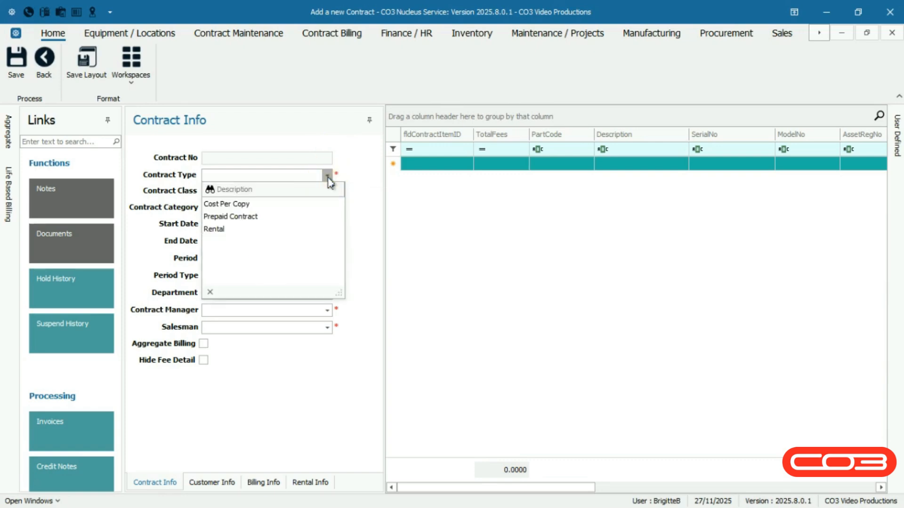
{"action": "left_click", "coordinate": [313, 219]}
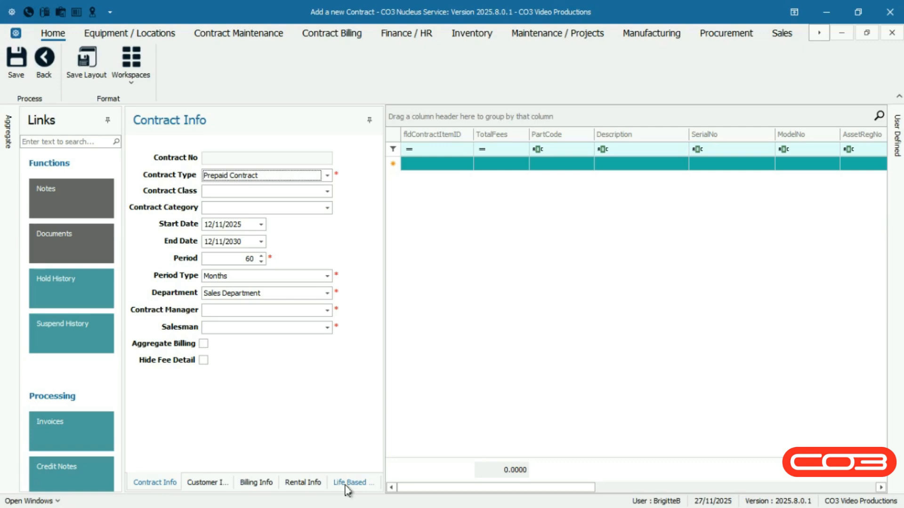
{"action": "left_click", "coordinate": [347, 483]}
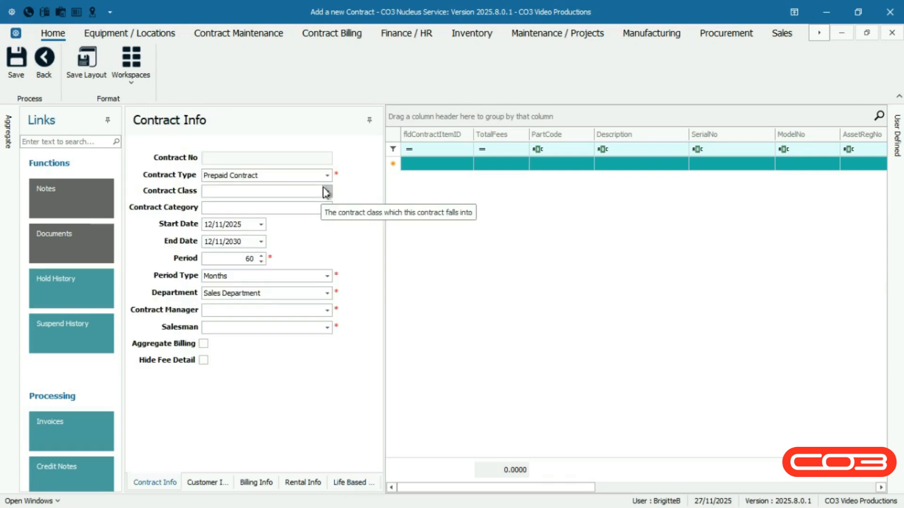
Set the Contract Class to Business and the Contract Category to Financial
{"action": "left_click", "coordinate": [326, 192]}
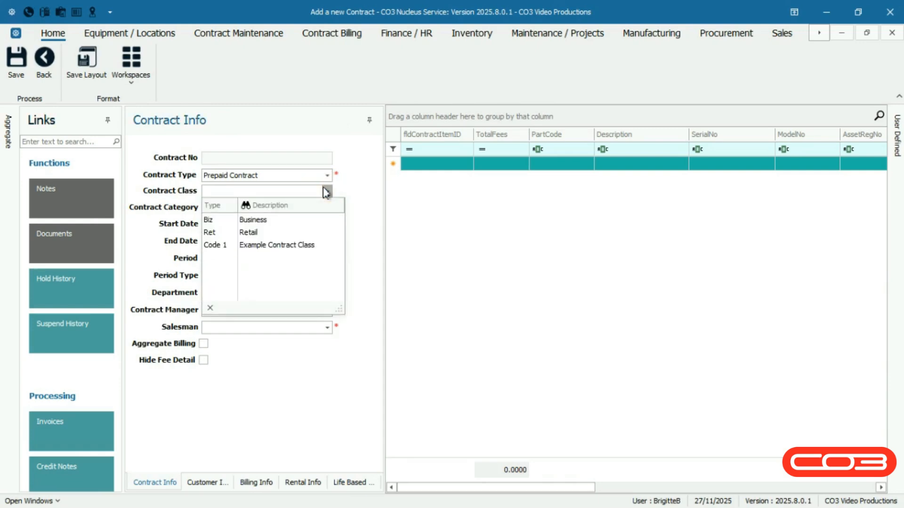
{"action": "left_click", "coordinate": [328, 218]}
{"action": "left_click", "coordinate": [327, 208]}
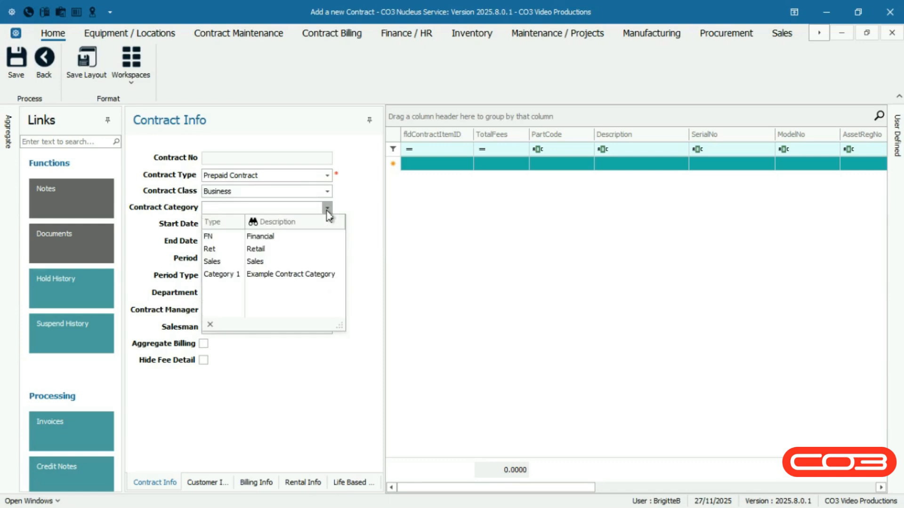
{"action": "left_click", "coordinate": [221, 237]}
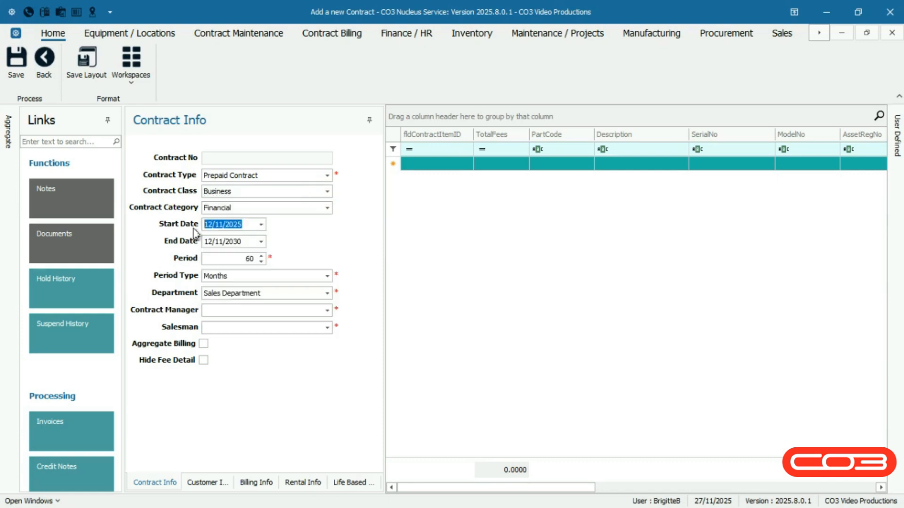
{"action": "key", "text": "Tab"}
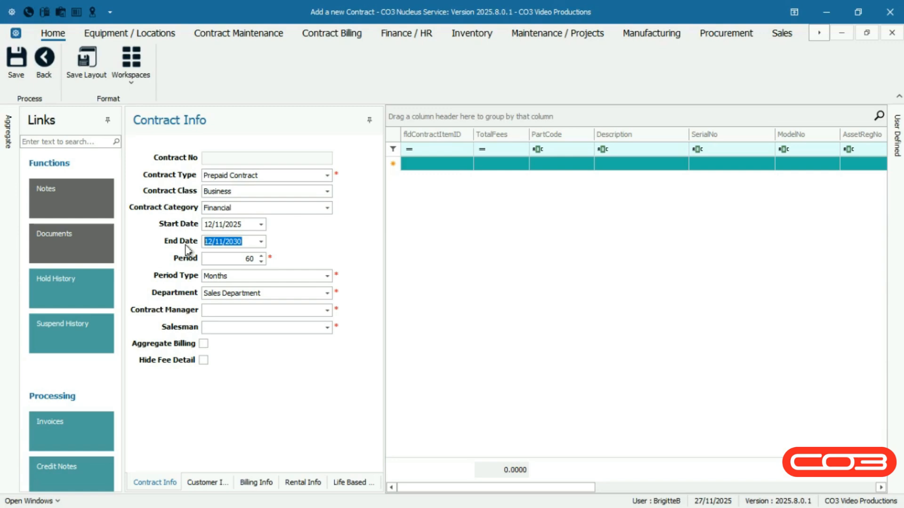
Keep the contract period at 60 months and choose the contract manager and the salesman
{"action": "left_click", "coordinate": [235, 258]}
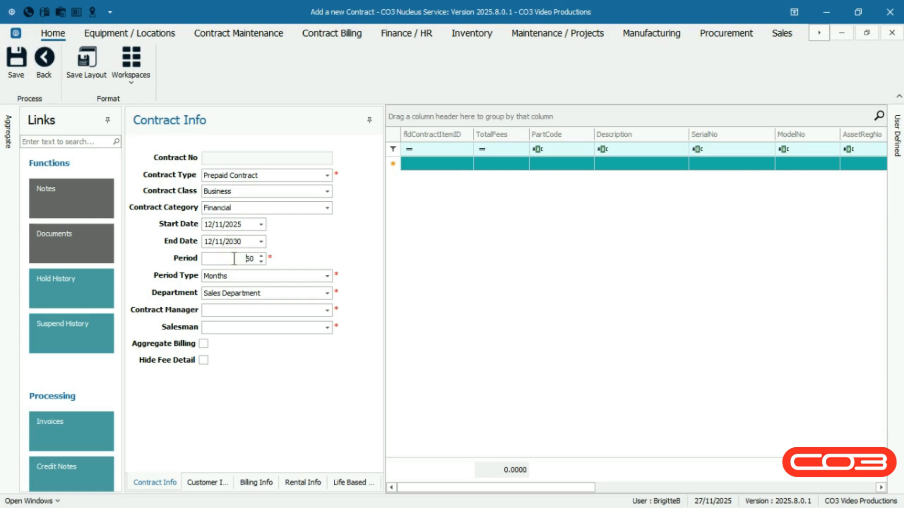
{"action": "left_click", "coordinate": [327, 277]}
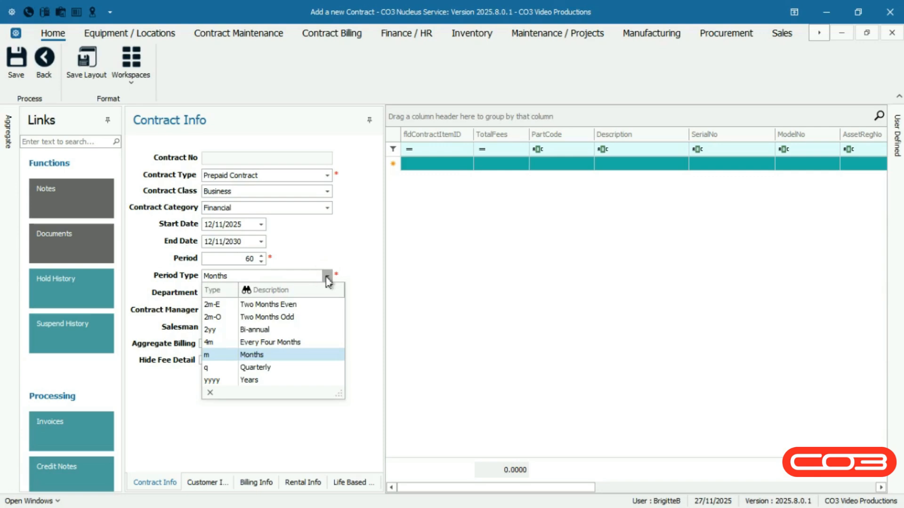
{"action": "left_click", "coordinate": [327, 277]}
{"action": "left_click", "coordinate": [326, 311]}
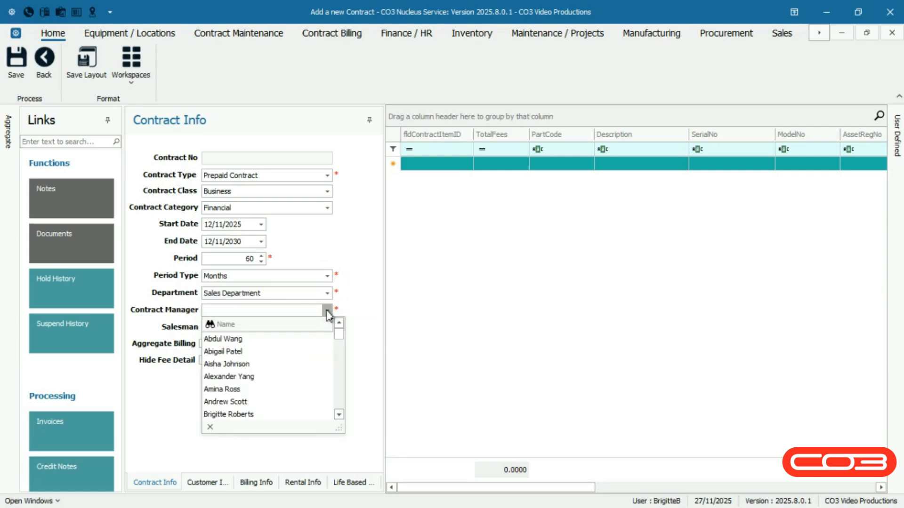
{"action": "left_click", "coordinate": [225, 402]}
{"action": "left_click", "coordinate": [327, 327]}
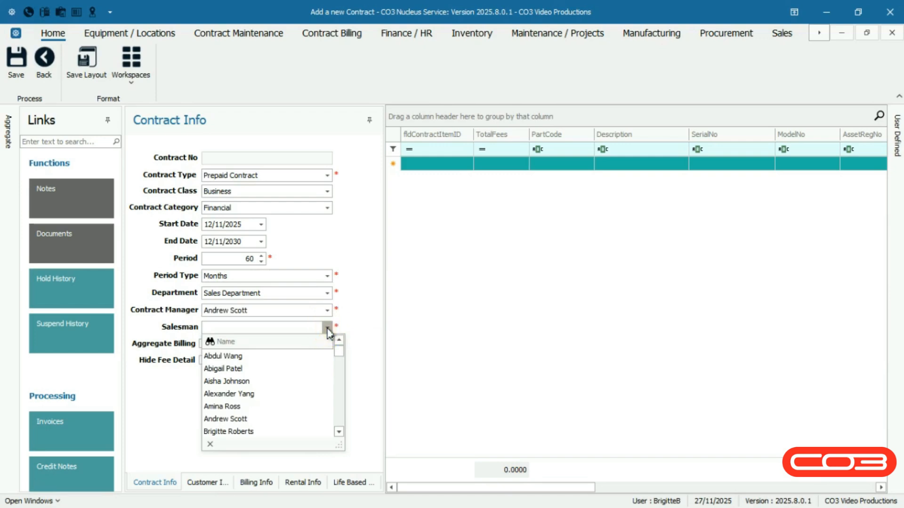
{"action": "left_click", "coordinate": [222, 406]}
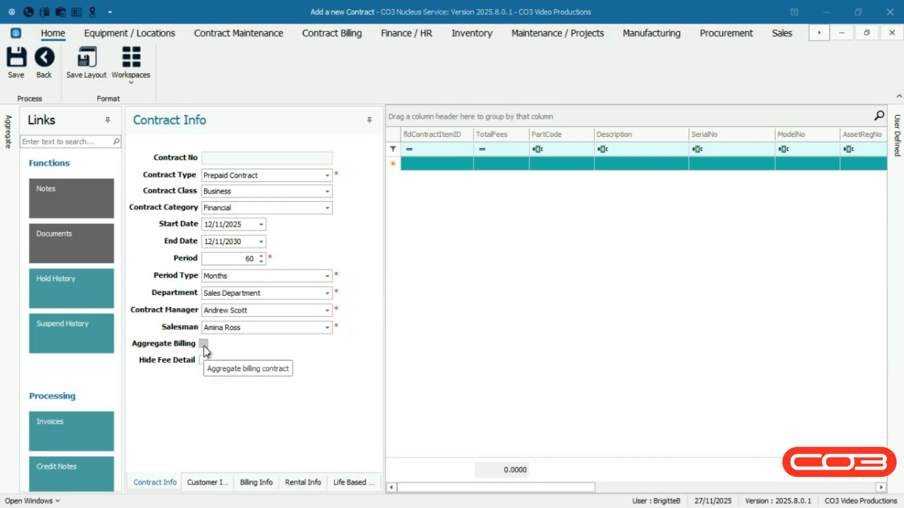
Try out the Aggregate Billing and Hide Fee Detail options on the contract
{"action": "left_click", "coordinate": [204, 348]}
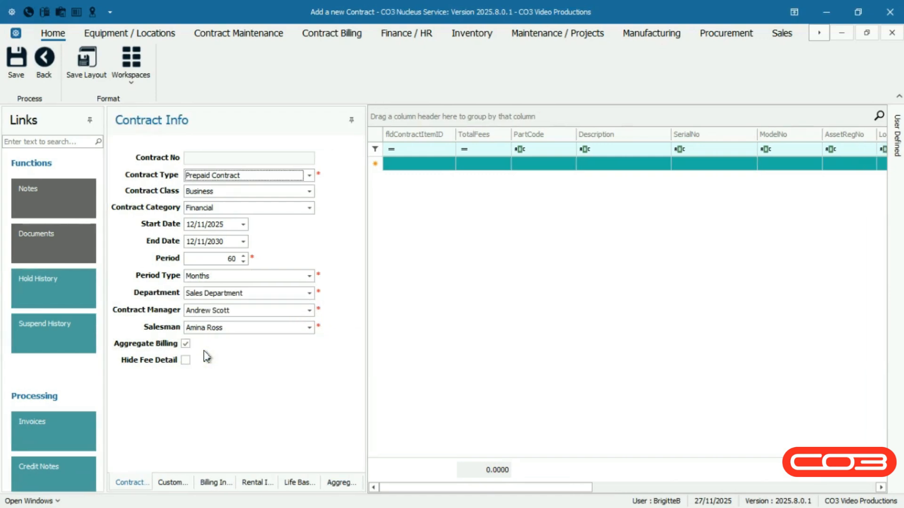
{"action": "left_click", "coordinate": [338, 485]}
{"action": "left_click", "coordinate": [187, 344]}
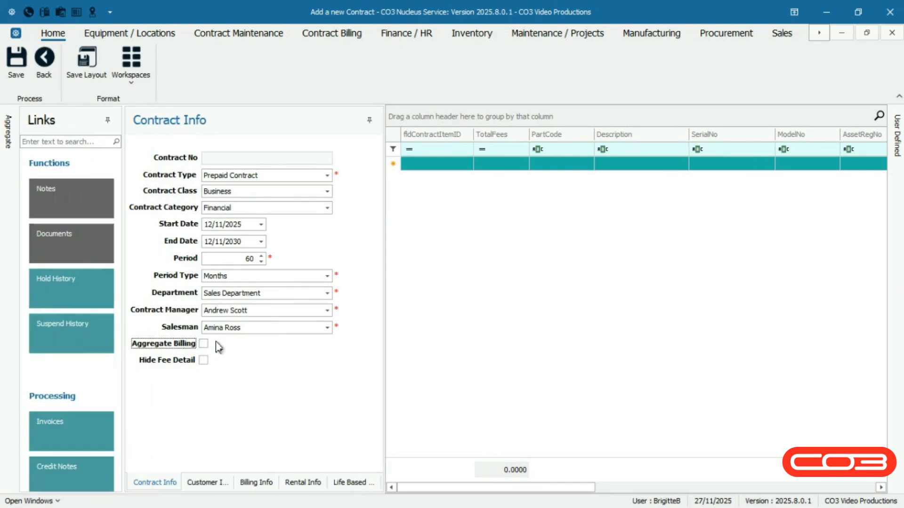
{"action": "mouse_move", "coordinate": [205, 362]}
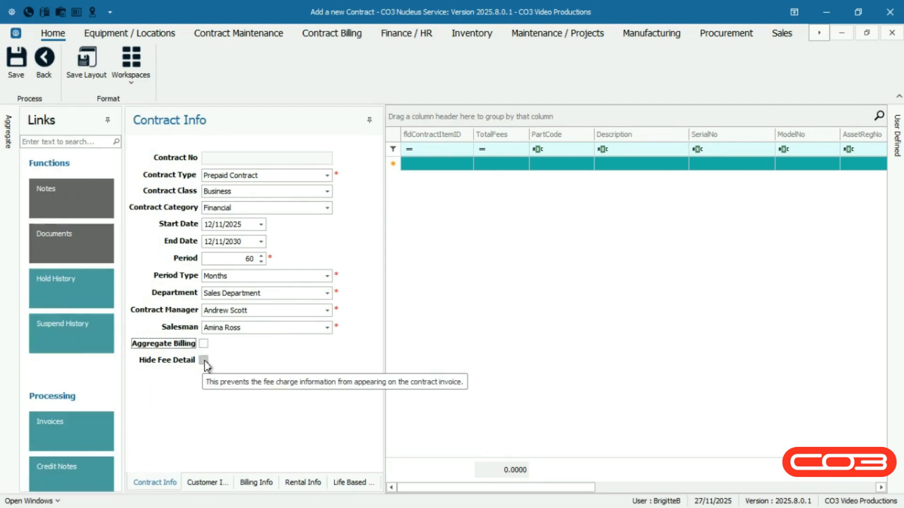
{"action": "left_click", "coordinate": [203, 361]}
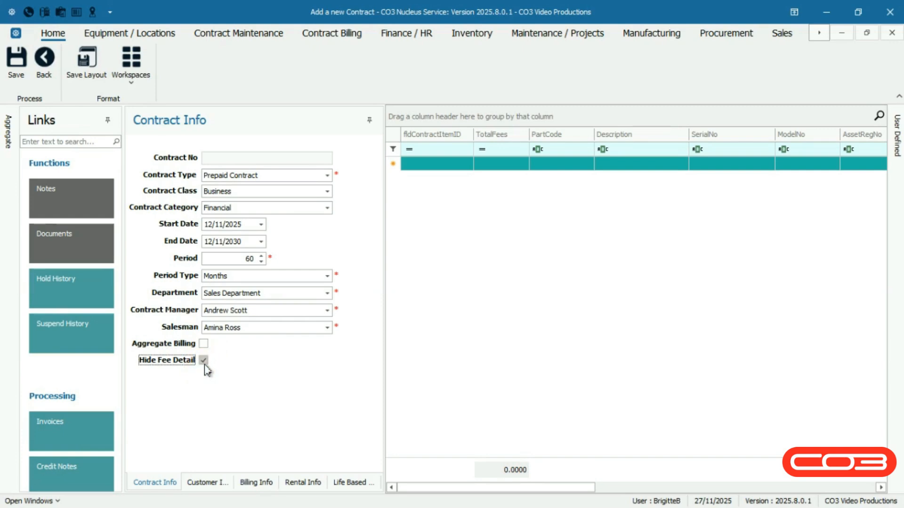
{"action": "left_click", "coordinate": [205, 367]}
Assign ZATech Solutions as the contract's customer in the customer information
{"action": "left_click", "coordinate": [209, 484]}
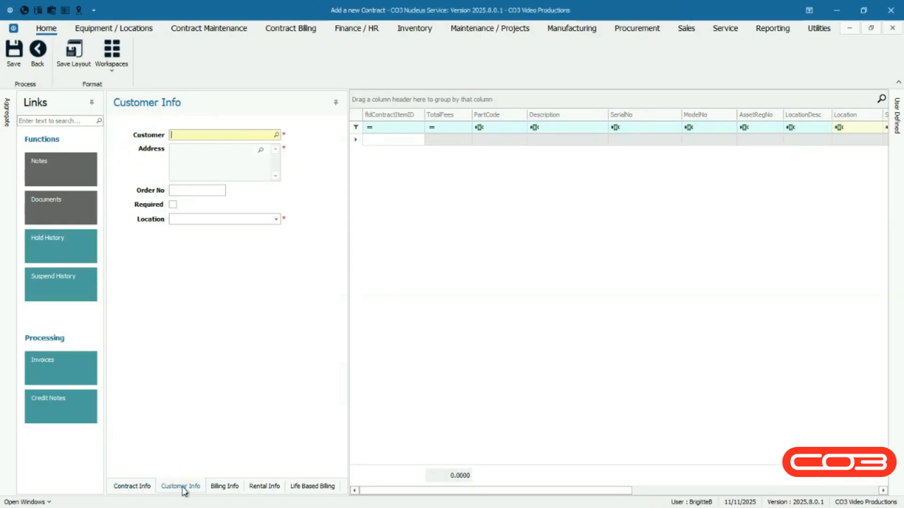
{"action": "left_click", "coordinate": [276, 135]}
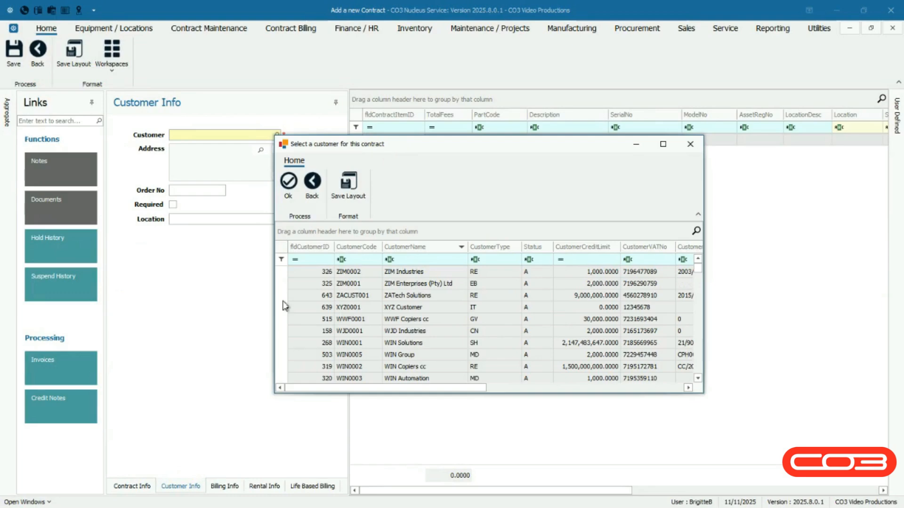
{"action": "left_click", "coordinate": [283, 300]}
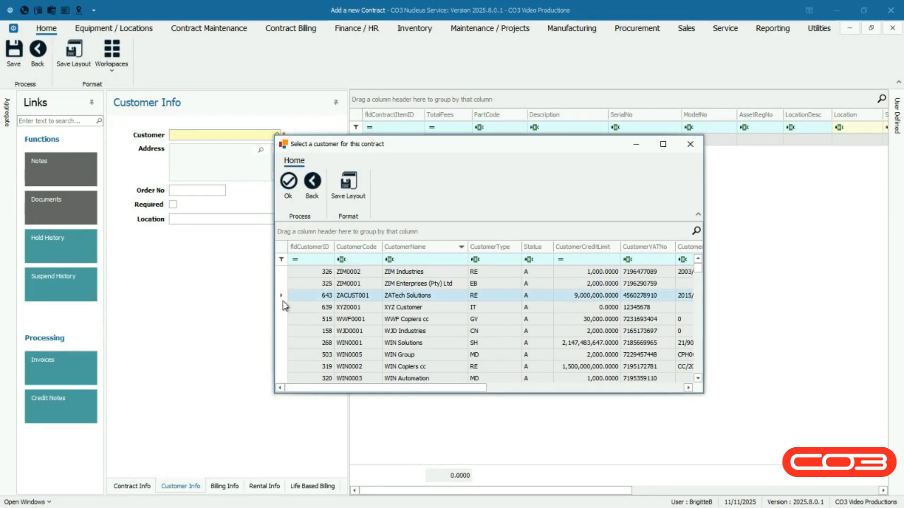
{"action": "left_click", "coordinate": [292, 194]}
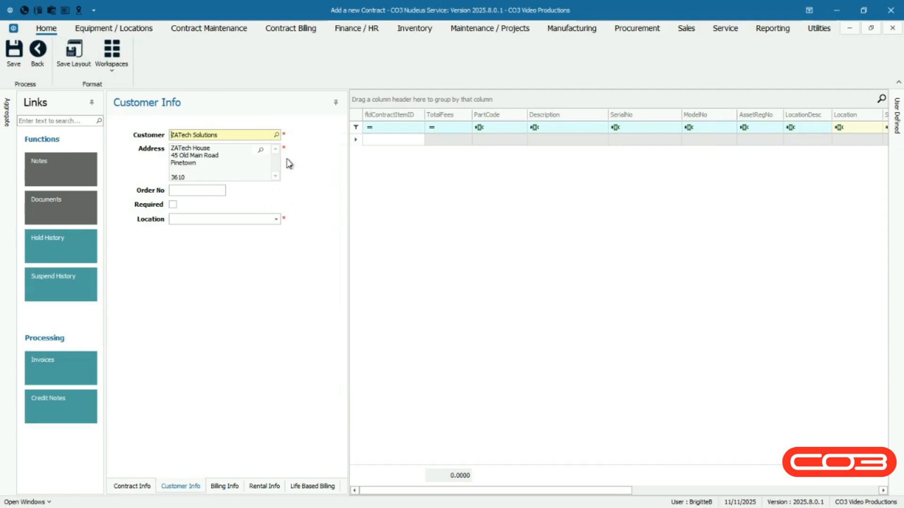
Check the customer's available contract addresses and set the Location to Durban Main
{"action": "left_click", "coordinate": [260, 150]}
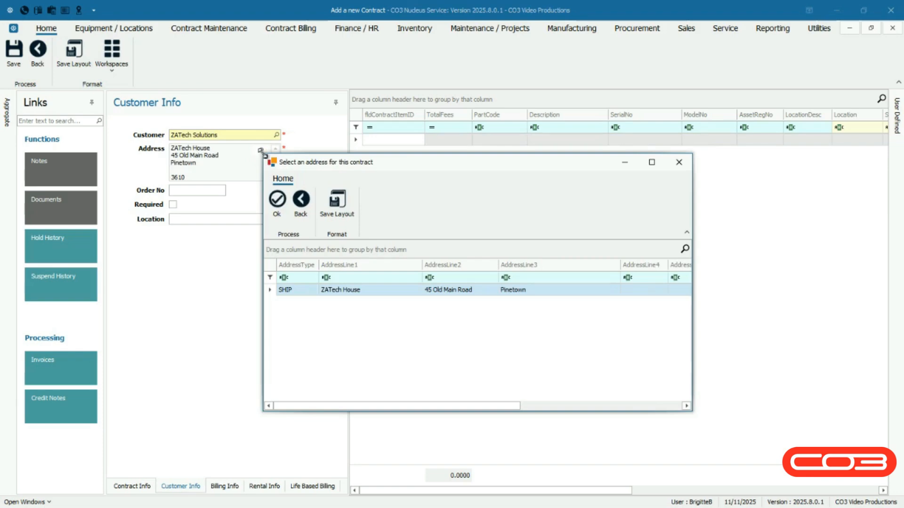
{"action": "left_click", "coordinate": [173, 190]}
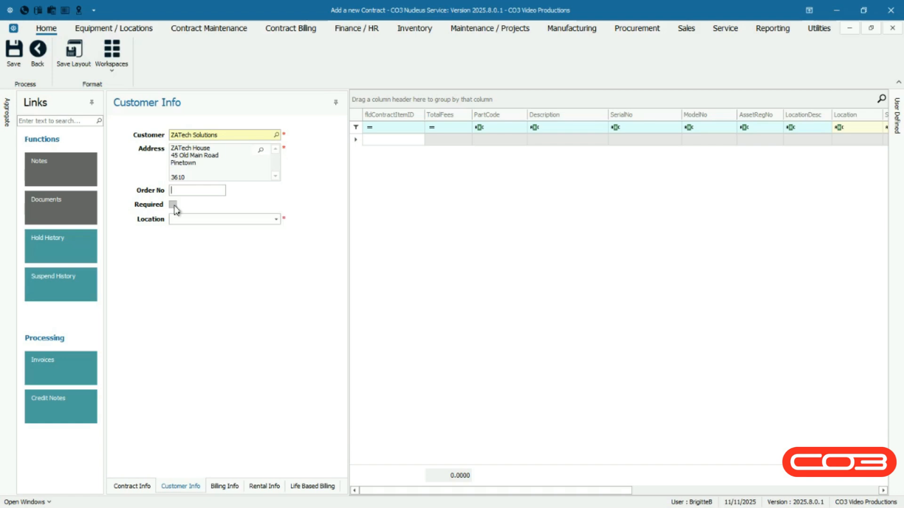
{"action": "left_click", "coordinate": [277, 221]}
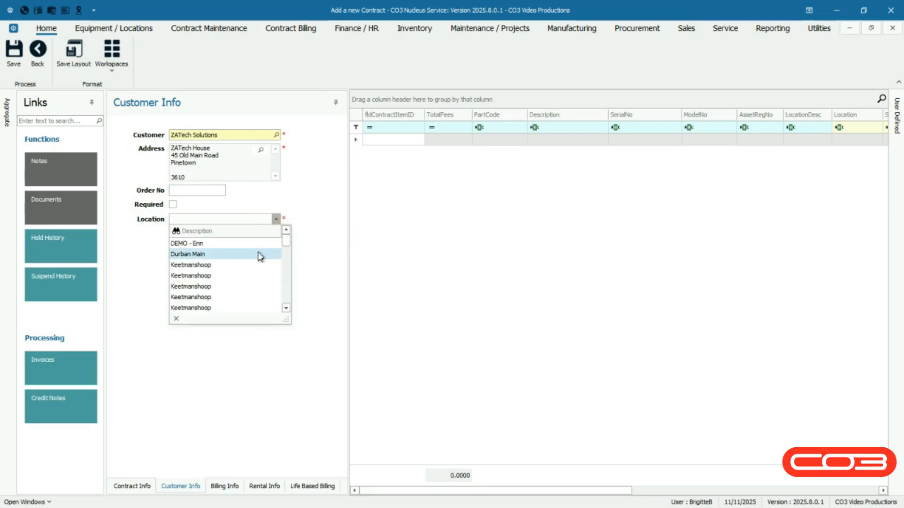
{"action": "left_click", "coordinate": [259, 255]}
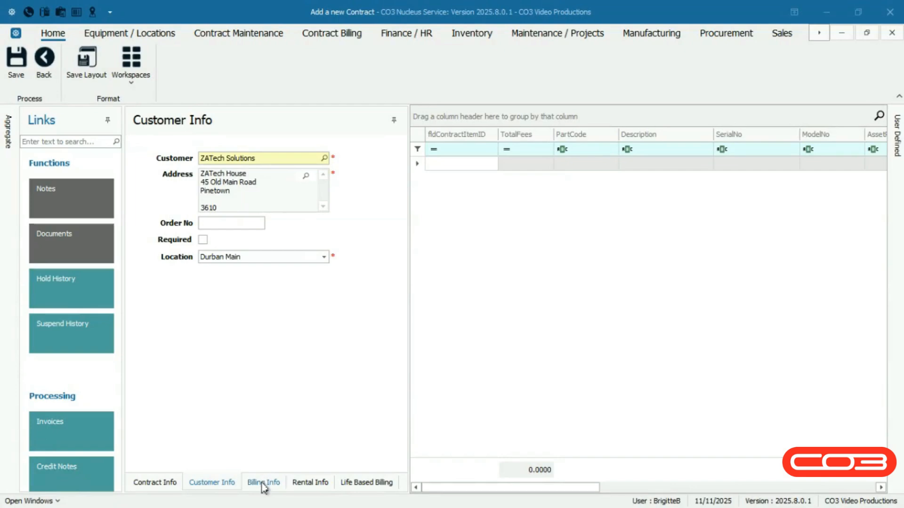
In the billing information, keep the Billing Cycle on Months and set the Billing Period to 2
{"action": "left_click", "coordinate": [263, 483]}
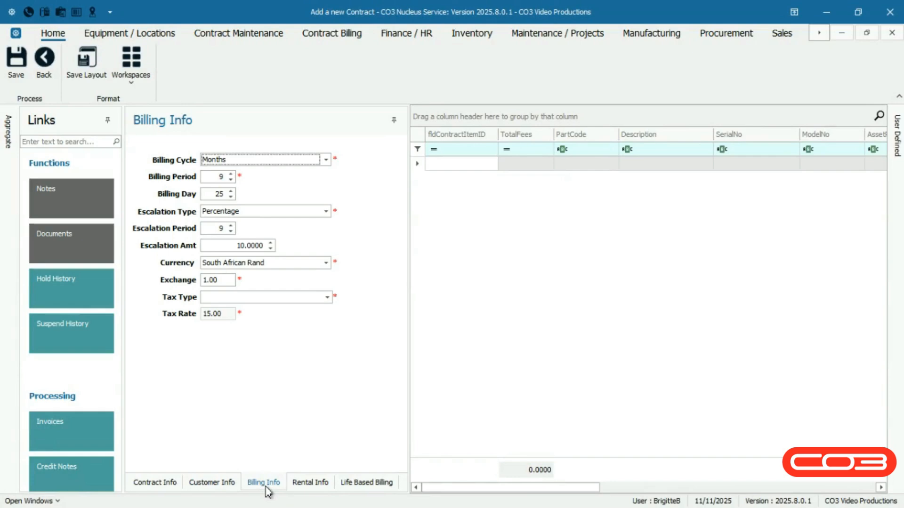
{"action": "left_click", "coordinate": [326, 160]}
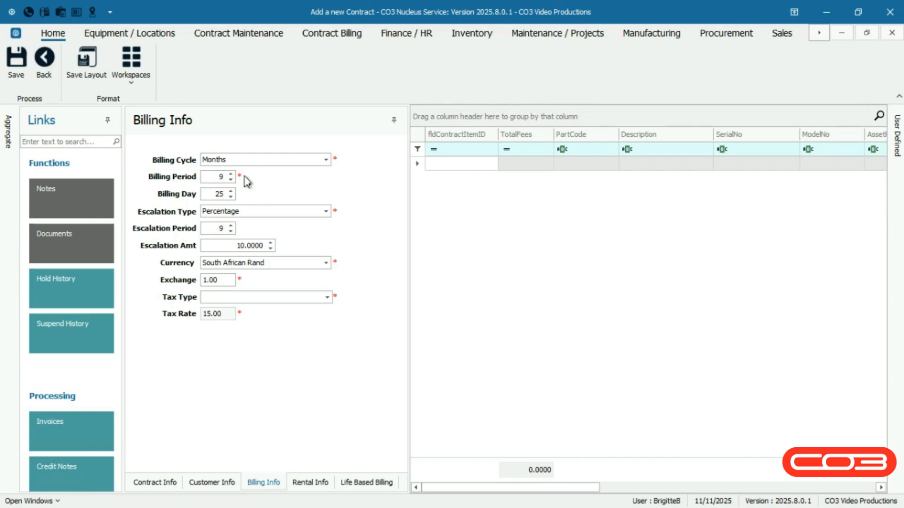
{"action": "left_click", "coordinate": [247, 182]}
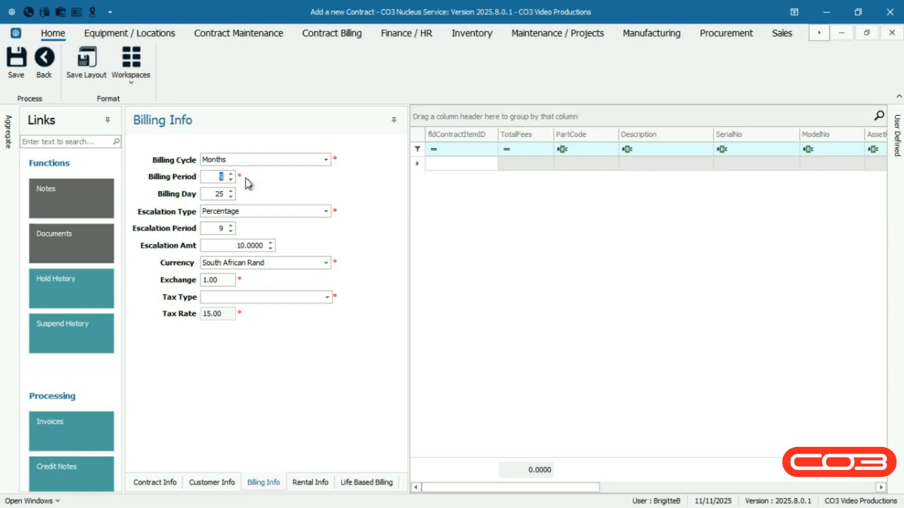
{"action": "type", "text": "2"}
Keep the Escalation Type on Percentage and set the Escalation Period to 2 in the billing information
{"action": "left_click", "coordinate": [325, 212]}
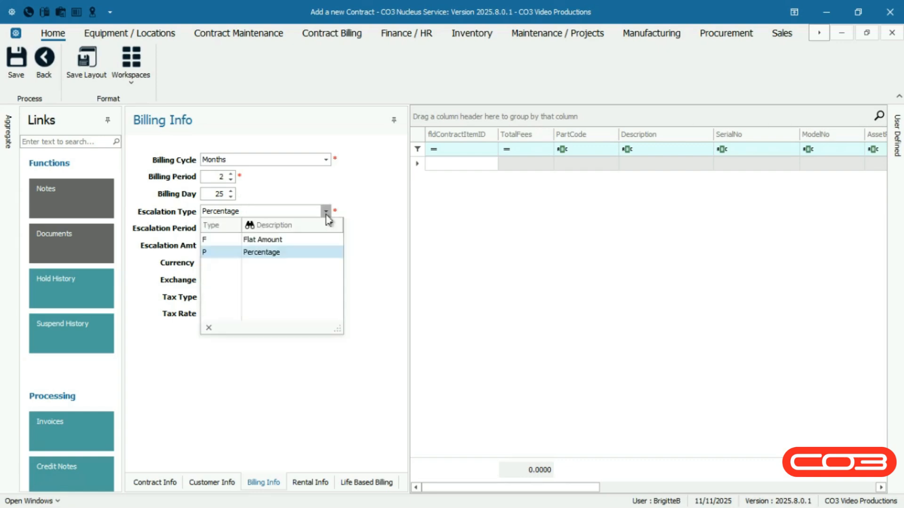
{"action": "left_click", "coordinate": [326, 212]}
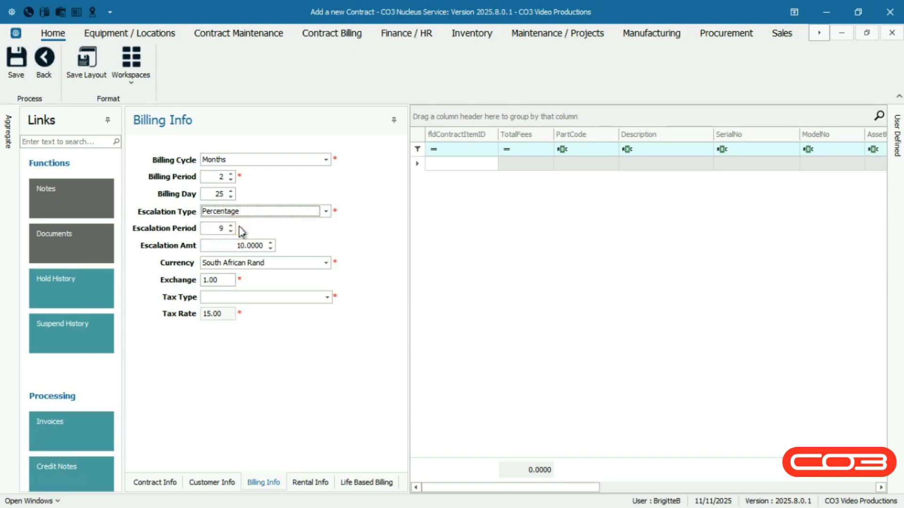
{"action": "key", "text": "Tab"}
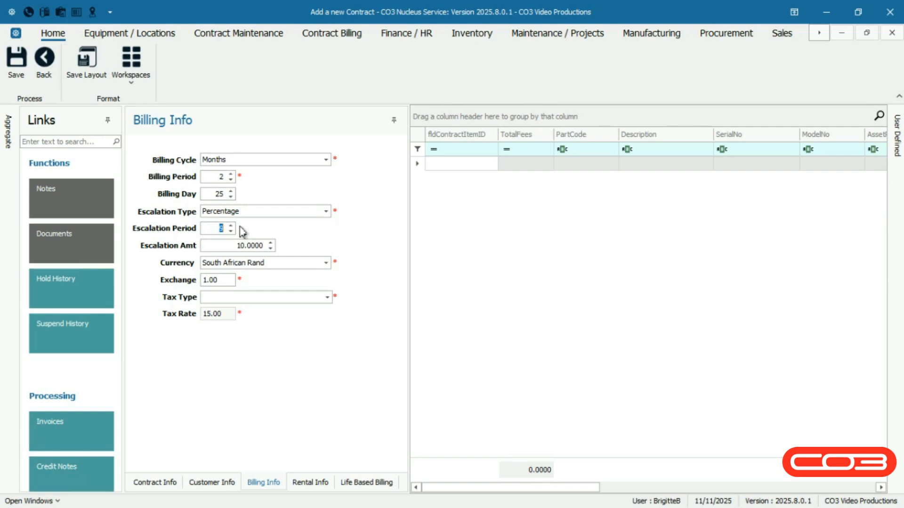
{"action": "type", "text": "2"}
Keep the billing Currency on South African Rand and set the Tax Type to VAT Output
{"action": "left_click", "coordinate": [326, 266]}
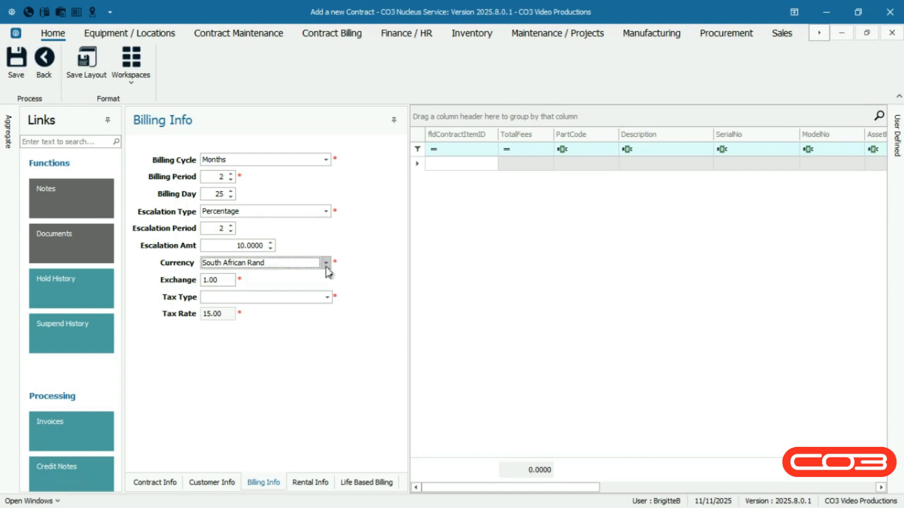
{"action": "left_click", "coordinate": [327, 266]}
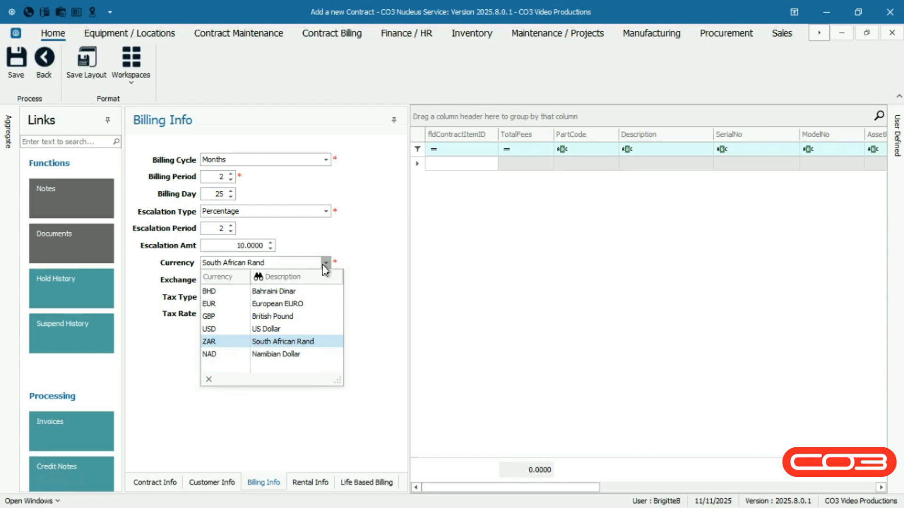
{"action": "left_click", "coordinate": [324, 263]}
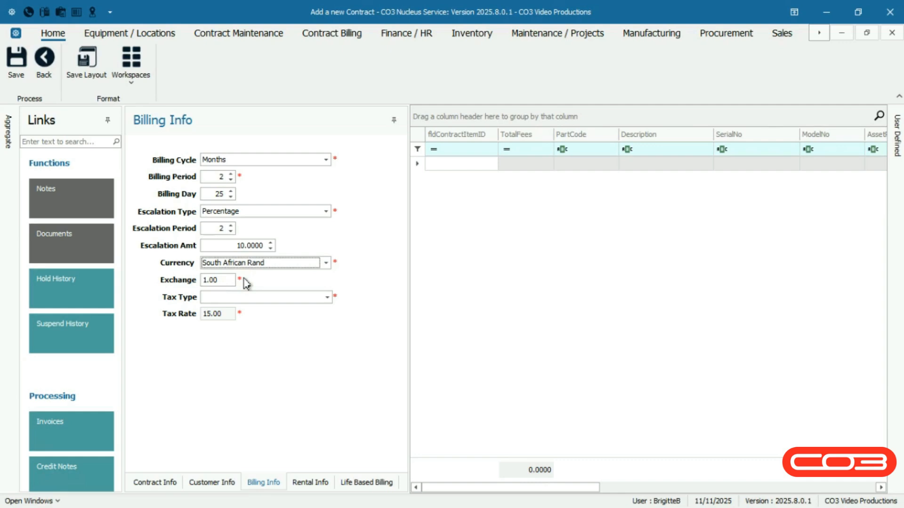
{"action": "left_click", "coordinate": [327, 298]}
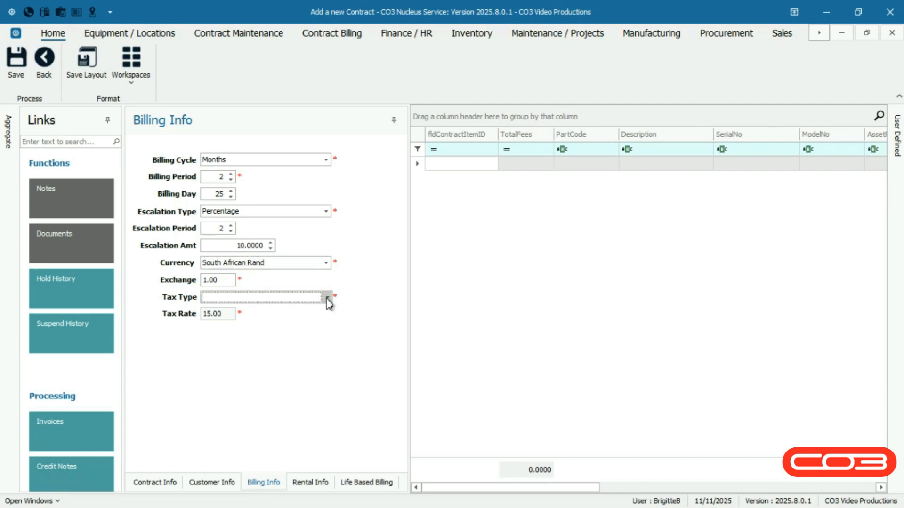
{"action": "left_click", "coordinate": [328, 299]}
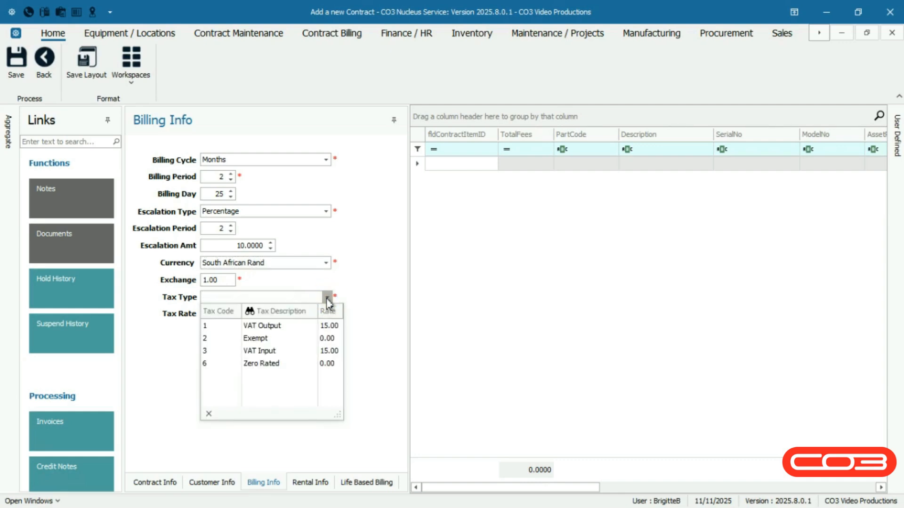
{"action": "left_click", "coordinate": [318, 329]}
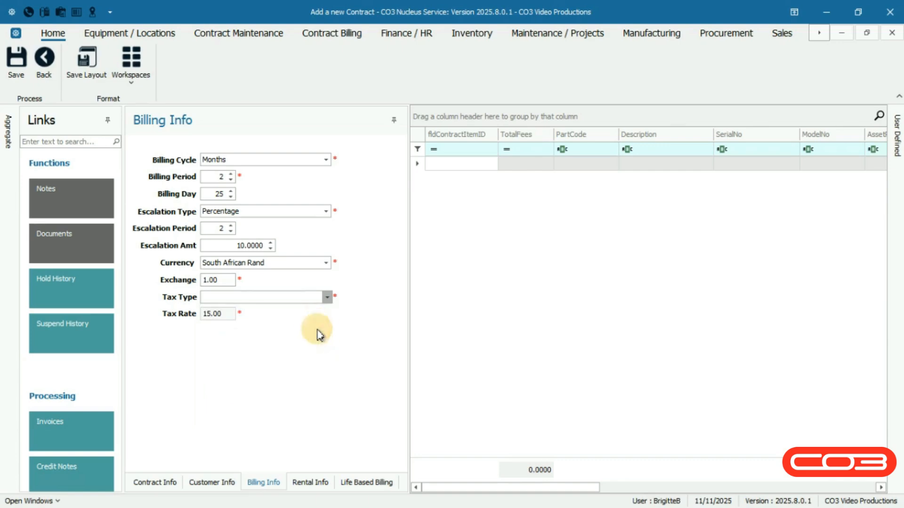
{"action": "left_click", "coordinate": [245, 321]}
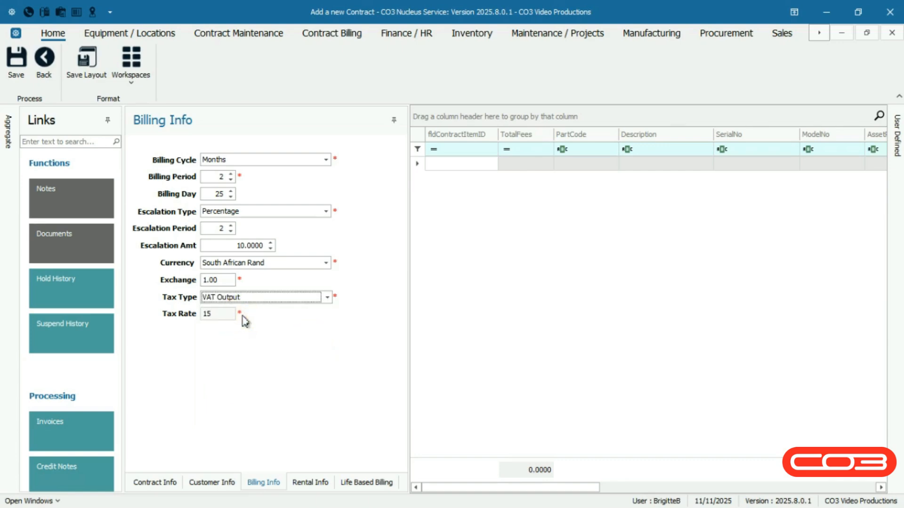
In the rental information, link the ZATech Solutions sales order described as "zatech" to the contract
{"action": "left_click", "coordinate": [310, 482]}
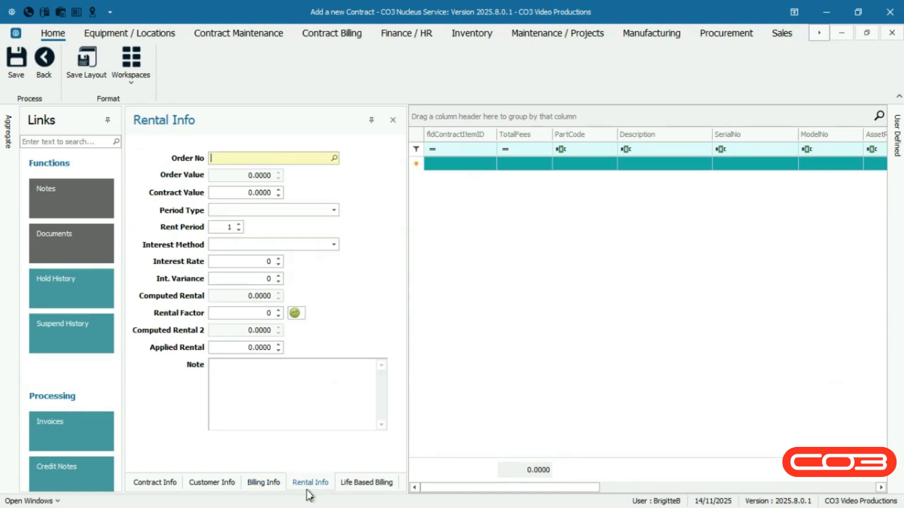
{"action": "left_click", "coordinate": [200, 125]}
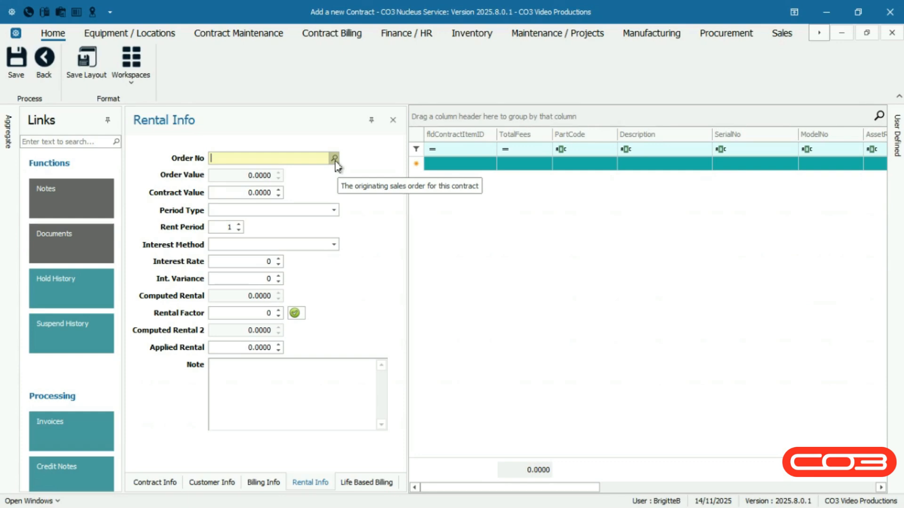
{"action": "left_click", "coordinate": [334, 158]}
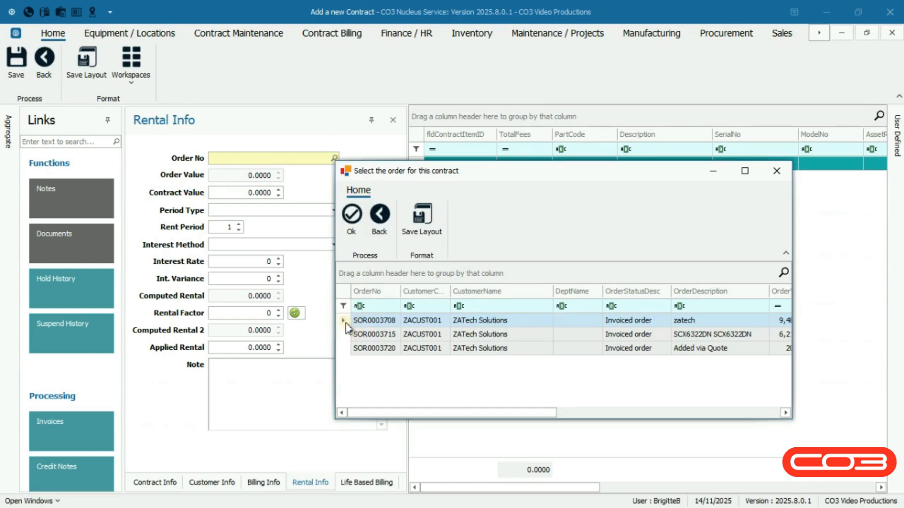
{"action": "left_click", "coordinate": [345, 234]}
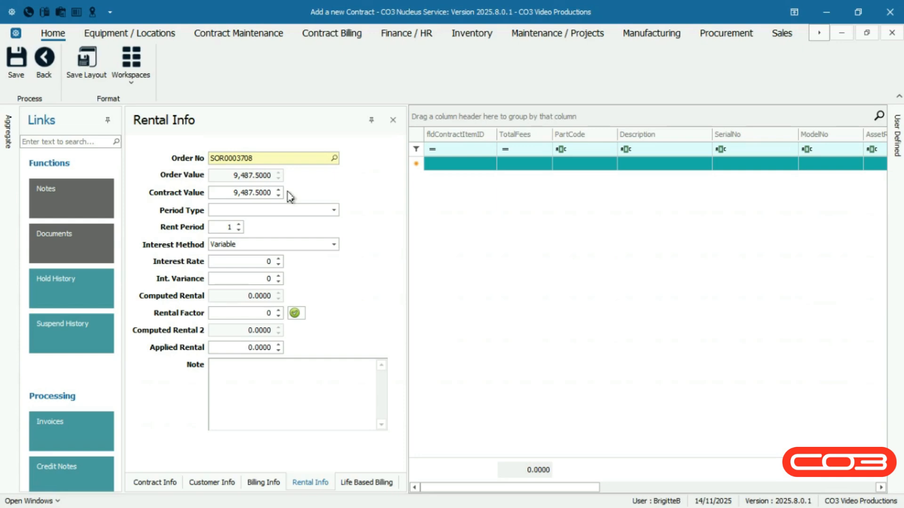
Set the rental Period Type to Months and the Rent Period to 60
{"action": "left_click", "coordinate": [333, 210]}
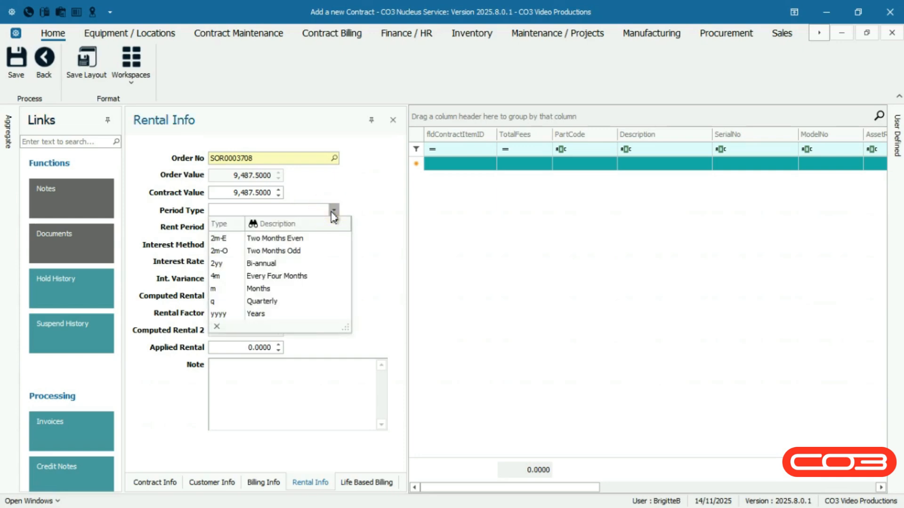
{"action": "left_click", "coordinate": [332, 290]}
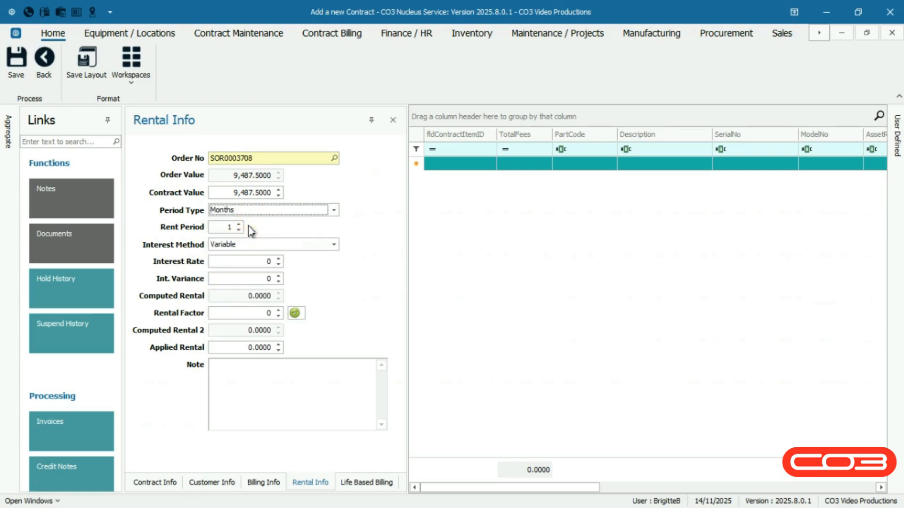
{"action": "key", "text": "Tab"}
{"action": "type", "text": "60"}
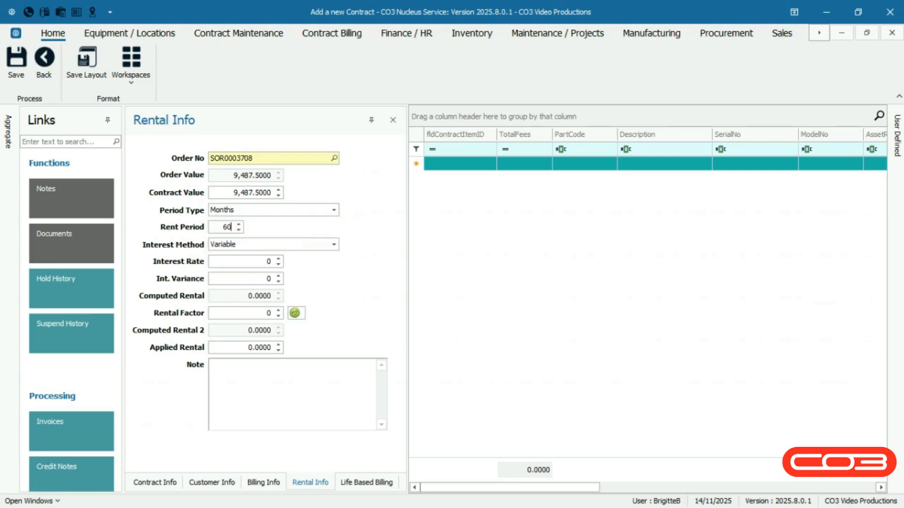
Change the rental's Interest Method to Fixed and set the Interest Rate to 8
{"action": "left_click", "coordinate": [334, 245]}
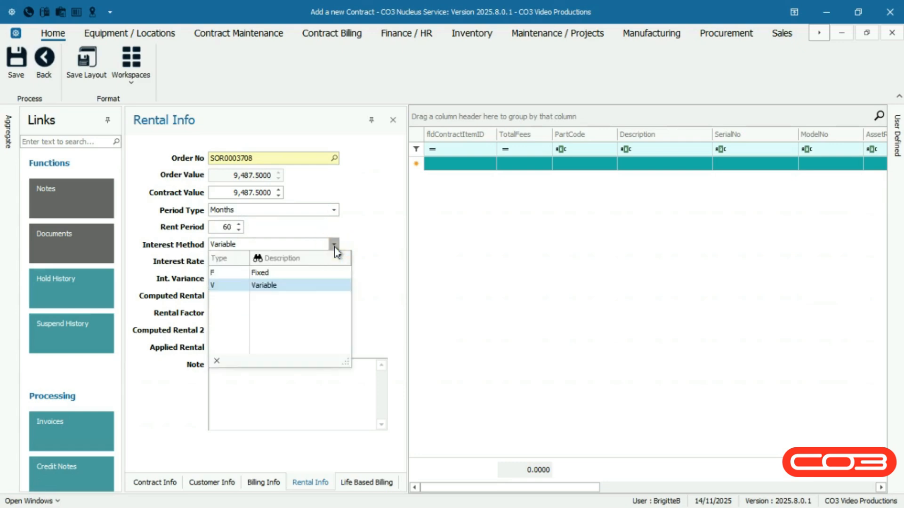
{"action": "left_click", "coordinate": [329, 273]}
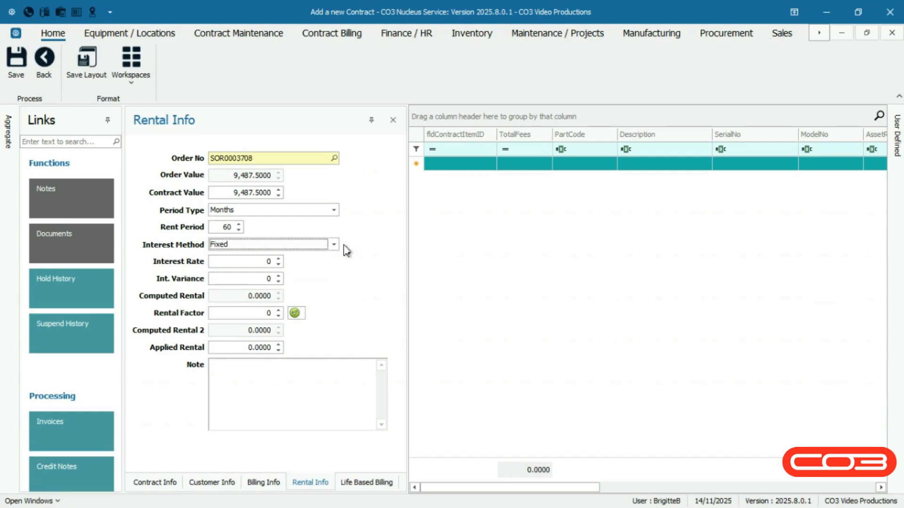
{"action": "left_click", "coordinate": [287, 262]}
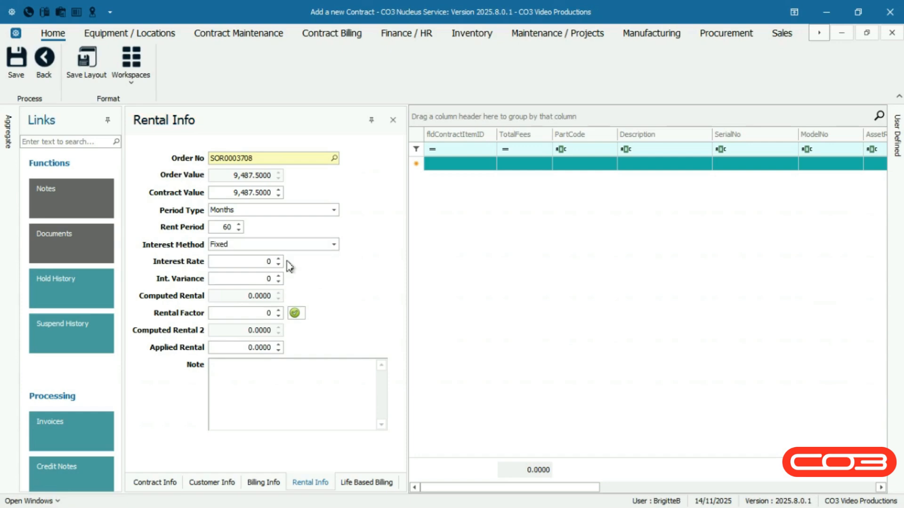
{"action": "left_click", "coordinate": [286, 261]}
{"action": "type", "text": "8"}
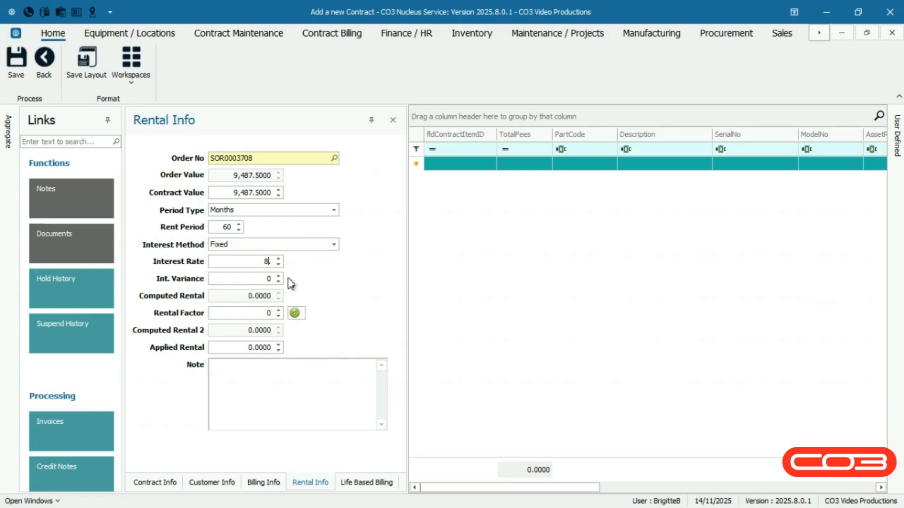
{"action": "left_click", "coordinate": [288, 278]}
{"action": "type", "text": "."}
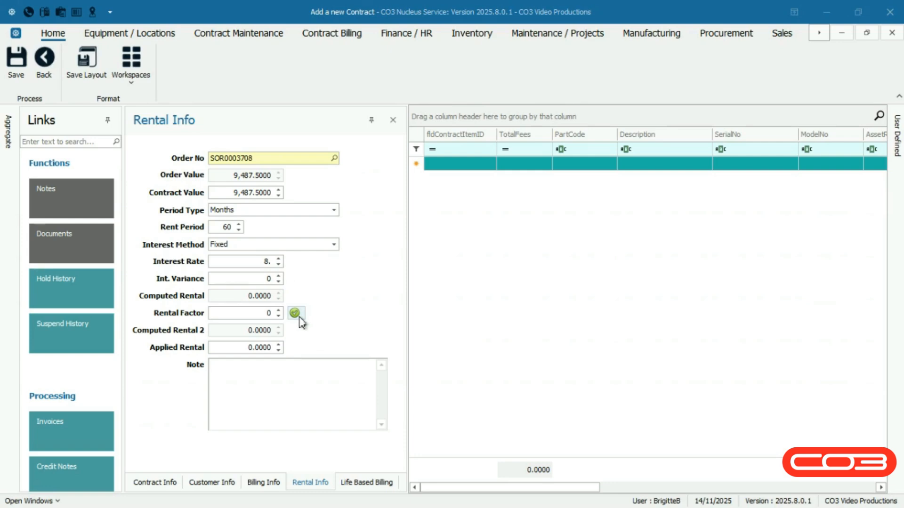
Recalculate the rentals with a Rental Factor of 0.0183 and add the note "Factor1 - 60M 8% Fixed 10% Residual."
{"action": "left_click", "coordinate": [300, 319]}
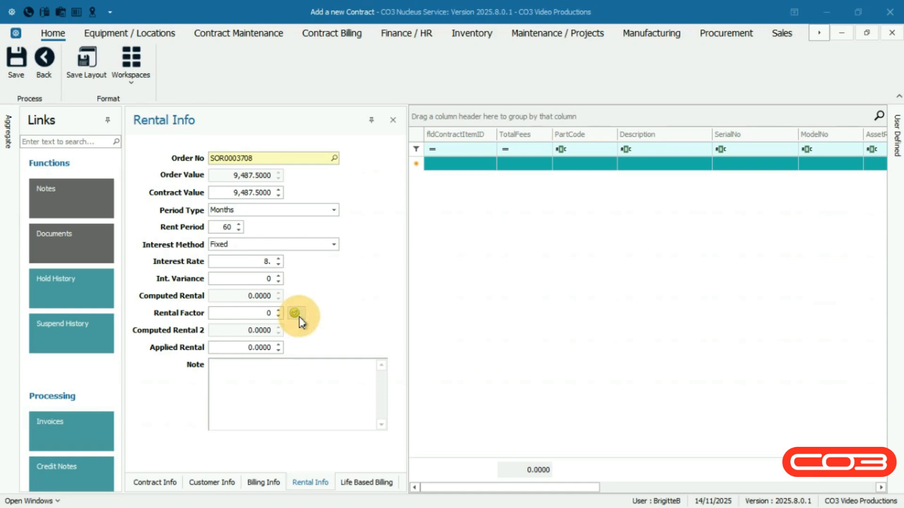
{"action": "left_click", "coordinate": [204, 322]}
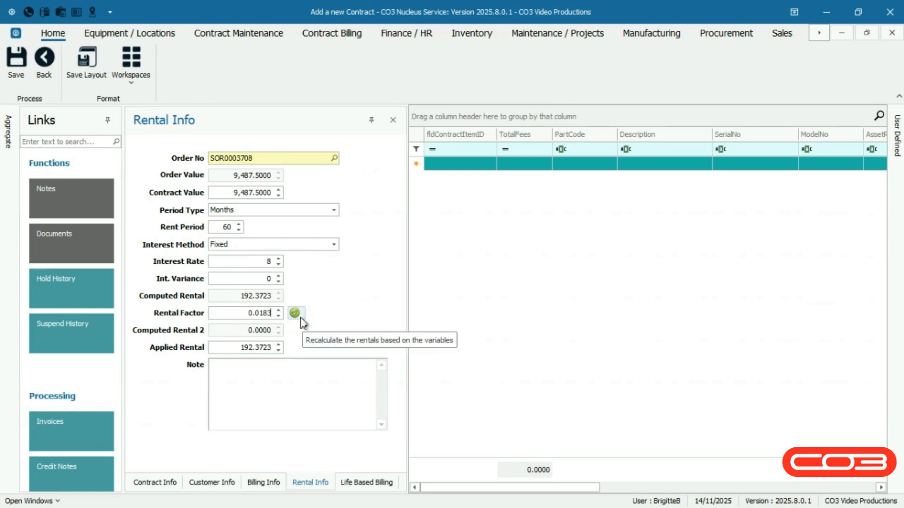
{"action": "left_click", "coordinate": [300, 319]}
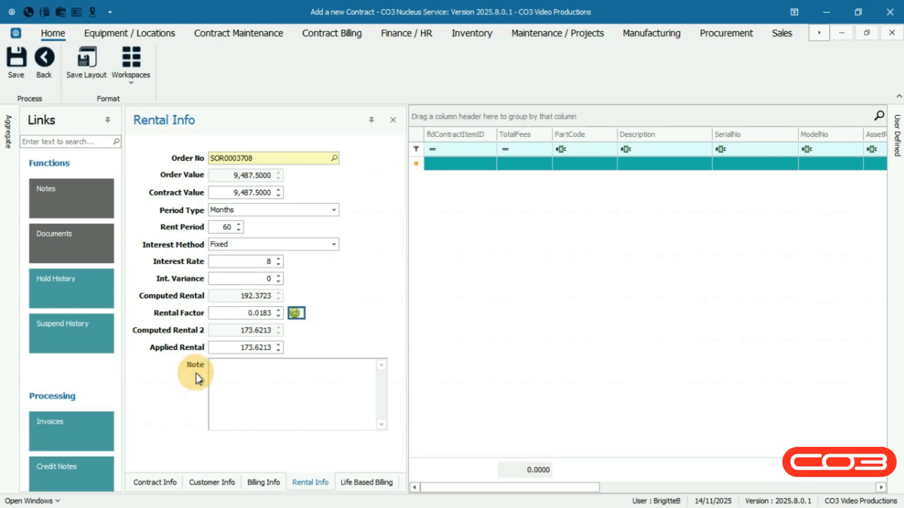
{"action": "left_click", "coordinate": [334, 423]}
{"action": "type", "text": "Factor1 - 60M 8% Fixed 10% Residual."}
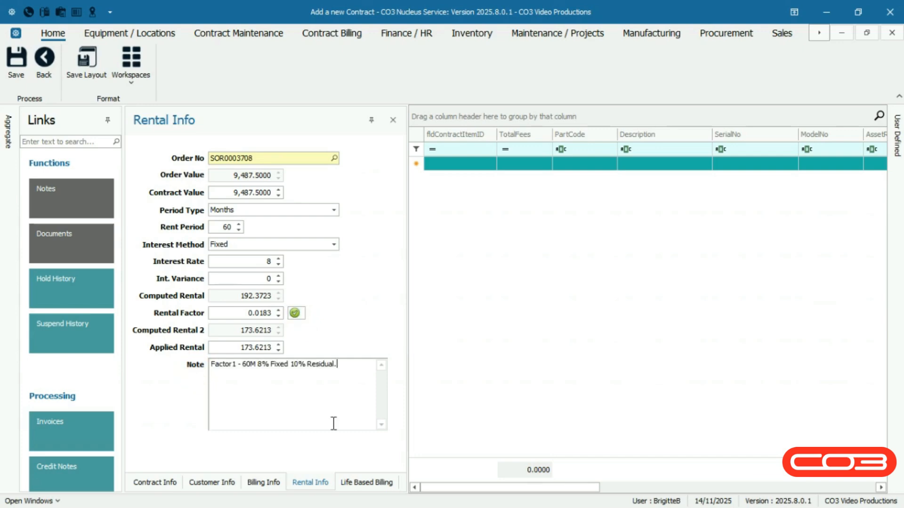